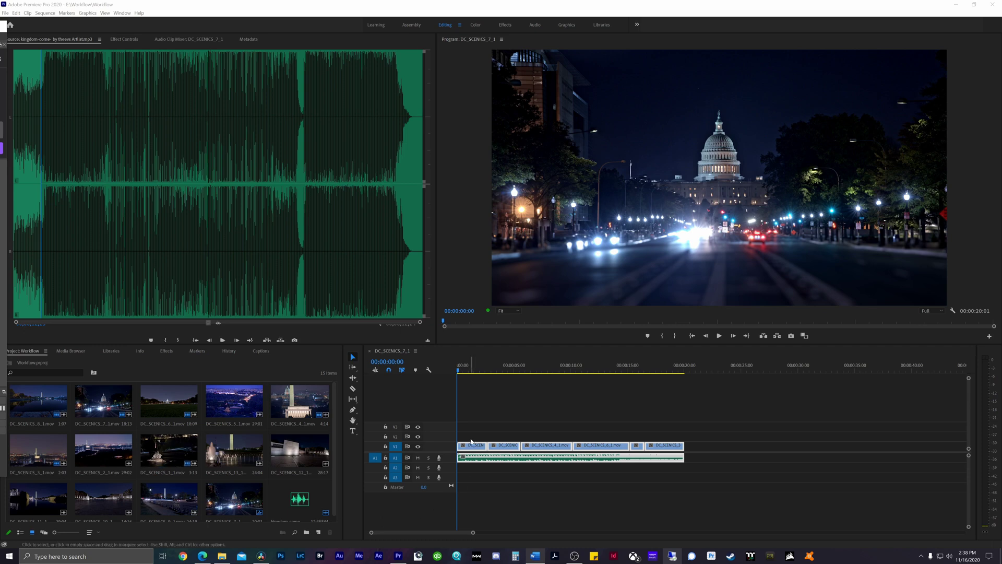
- Preview the opening clips near the start of the DC_SCENICS_7_1 sequence
left_click(477, 391)
left_click(463, 369)
mouse_move(463, 369)
left_mouse_down()
mouse_move(496, 369)
mouse_move(458, 369)
left_mouse_up()
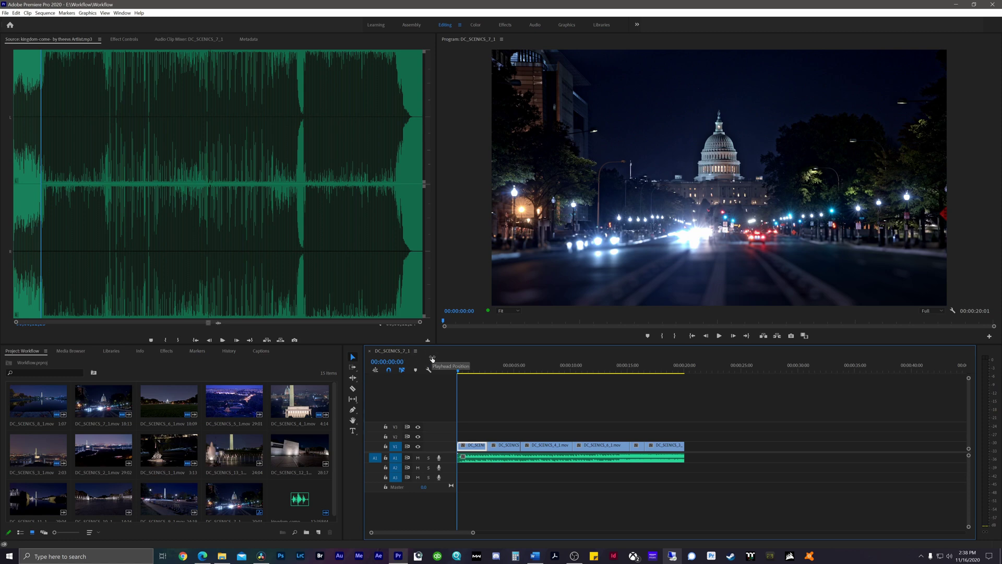
- Export the sequence as Final Cut Pro XML named DC_SCENICS_7_1_ToResolve in the Workflow folder
left_click(6, 13)
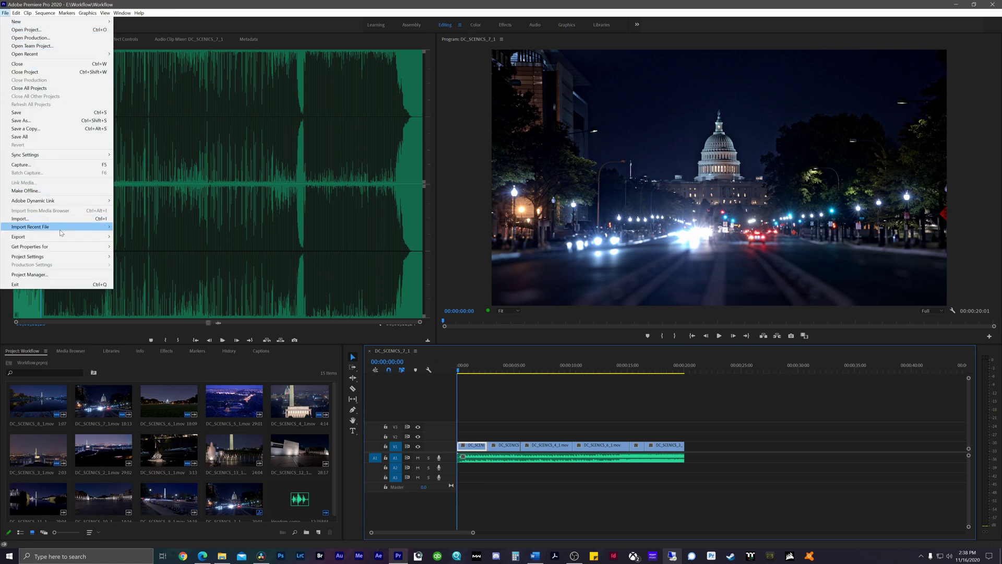
mouse_move(67, 239)
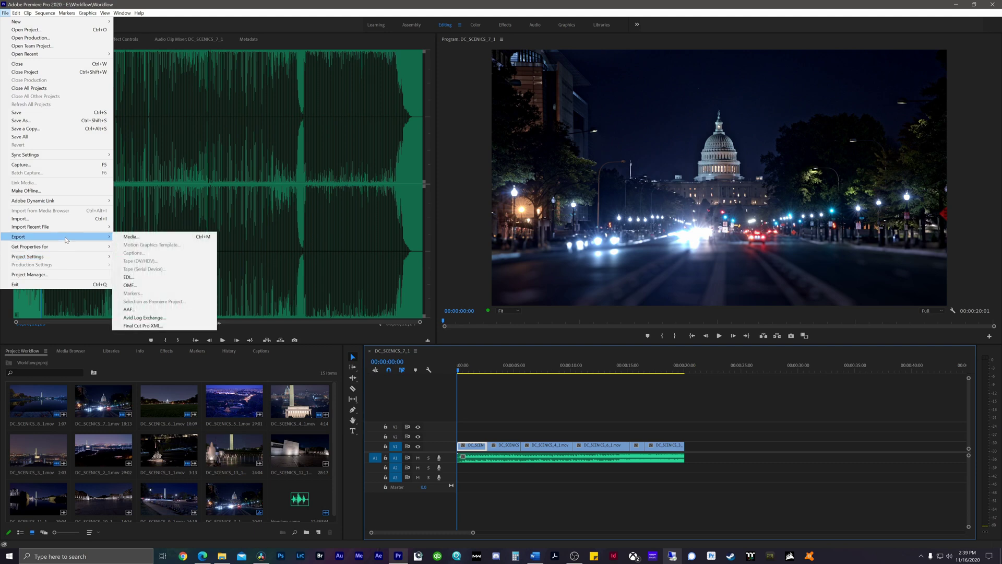
left_click(153, 326)
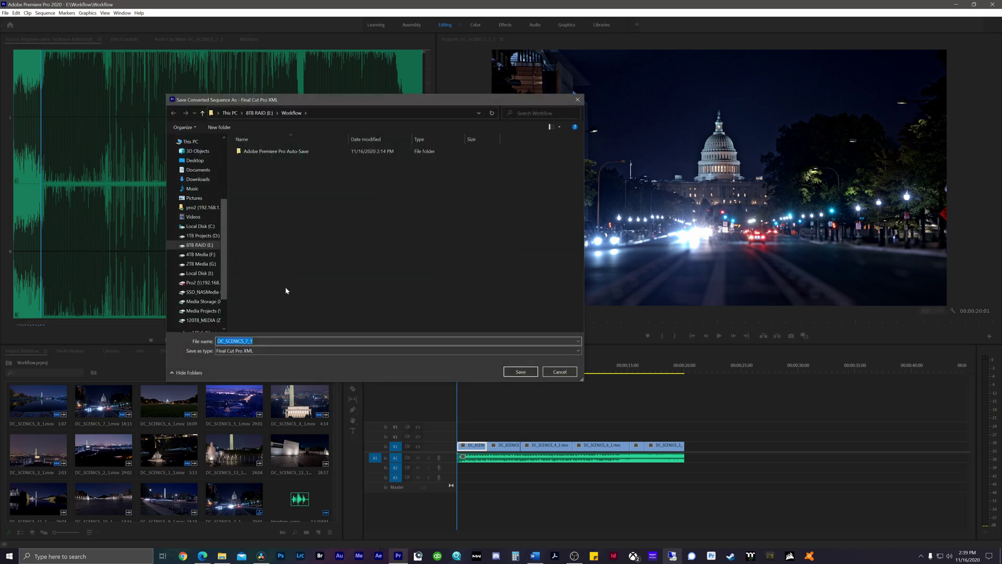
left_click(252, 341)
type("Resolve")
left_click(521, 371)
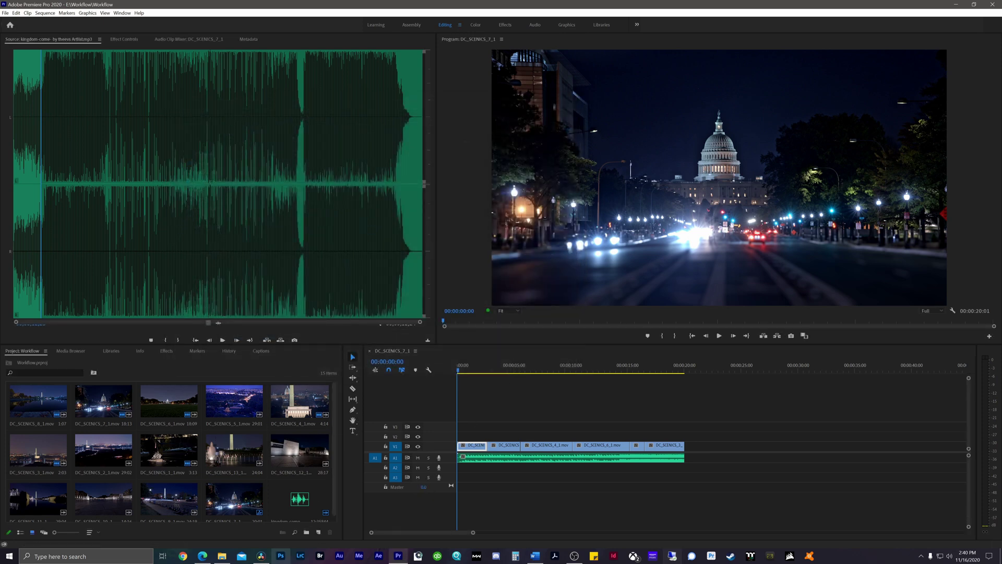
- In Resolve, import DC_SCENICS_7_1_ToResolve.xml as a timeline, accepting the default Load XML settings
left_click(262, 558)
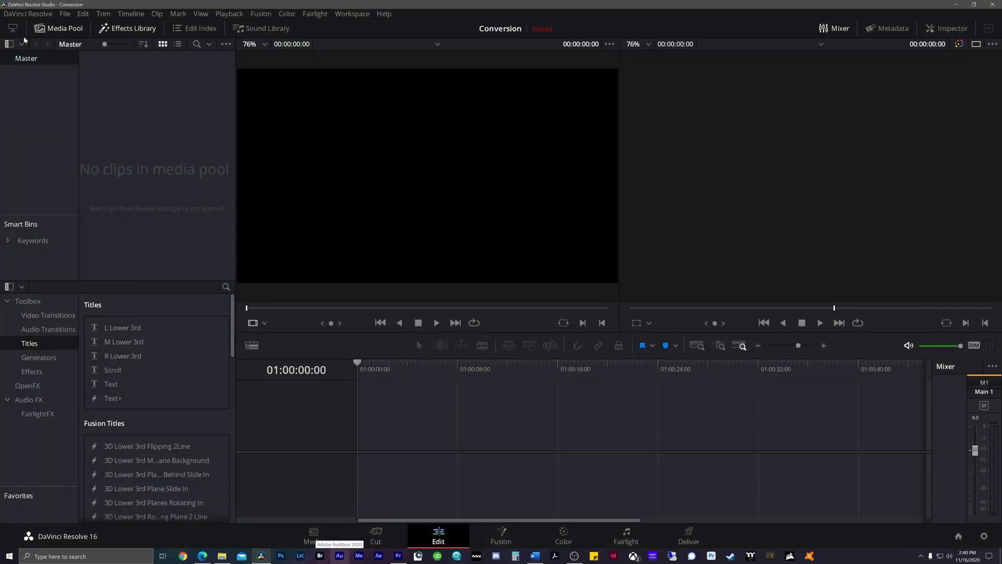
left_click(64, 14)
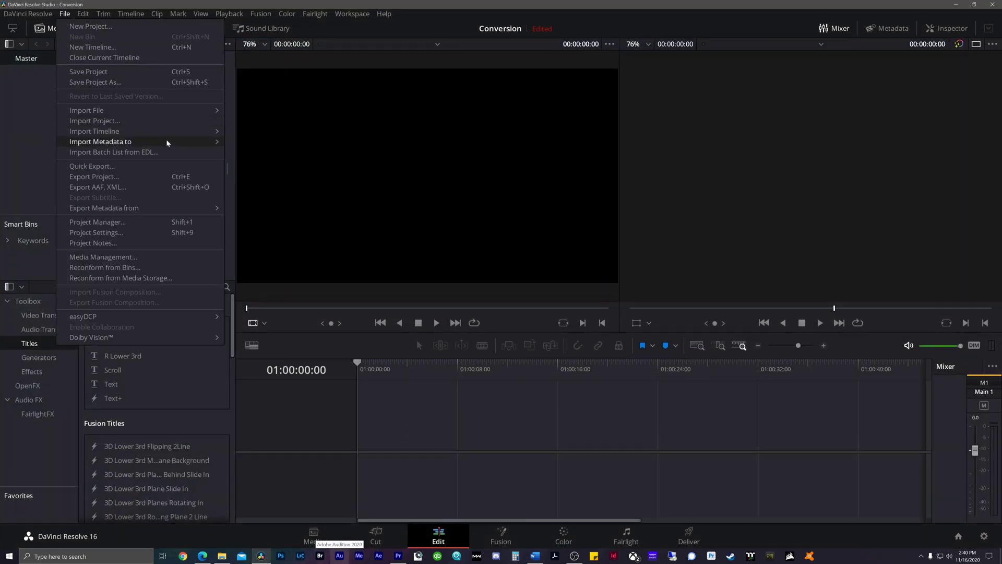
mouse_move(161, 138)
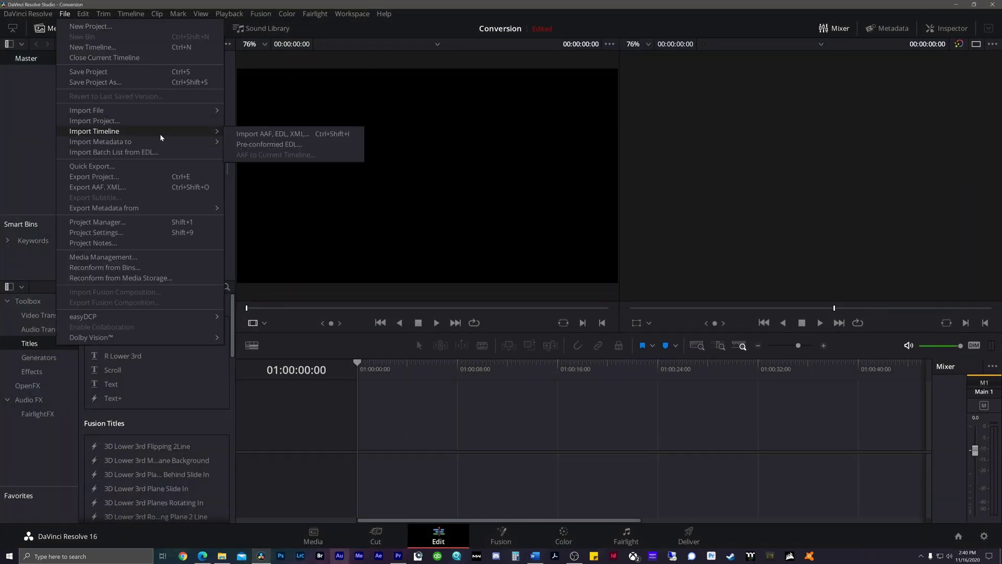
left_click(292, 135)
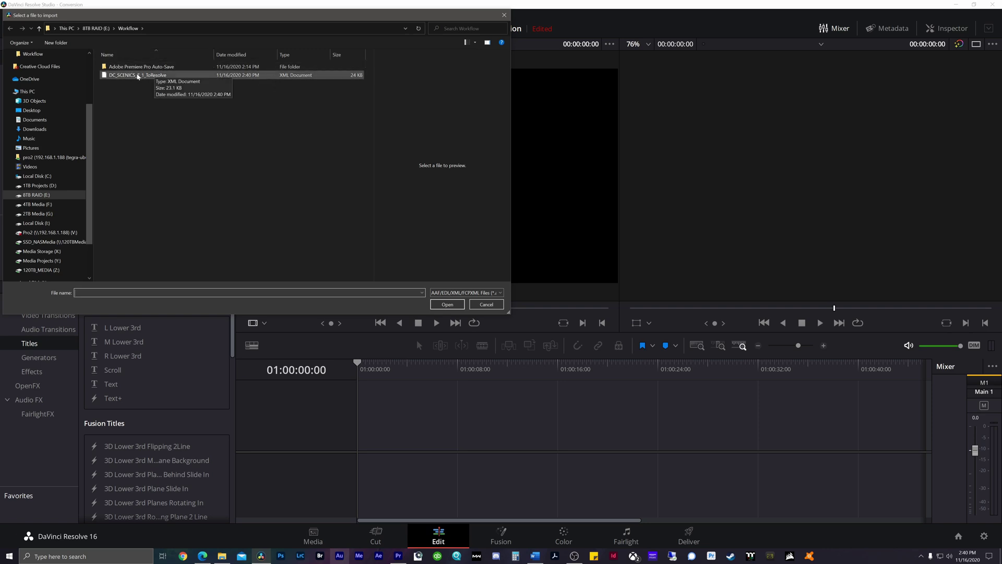
left_click(138, 77)
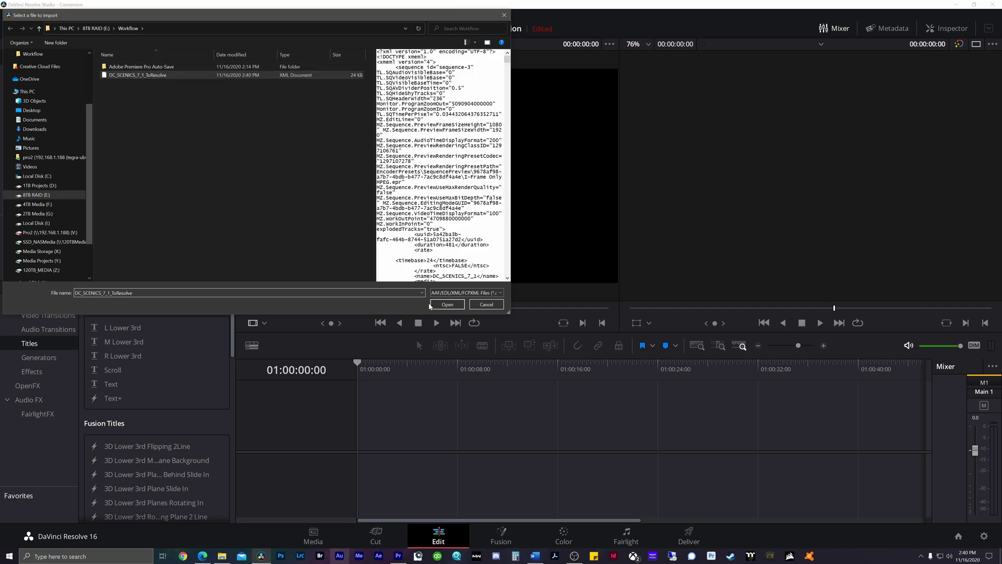
left_click(454, 305)
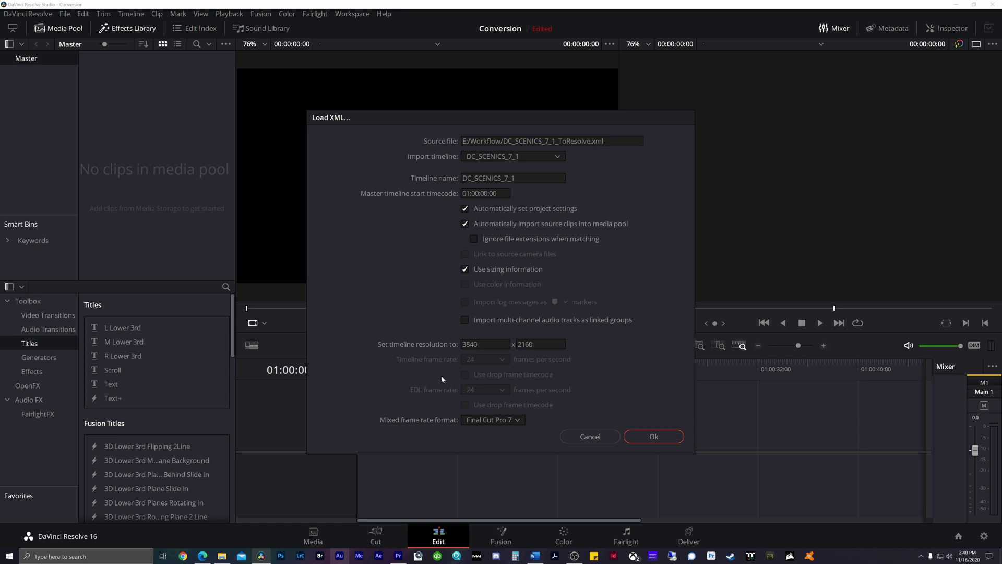
left_click(655, 435)
left_click(653, 437)
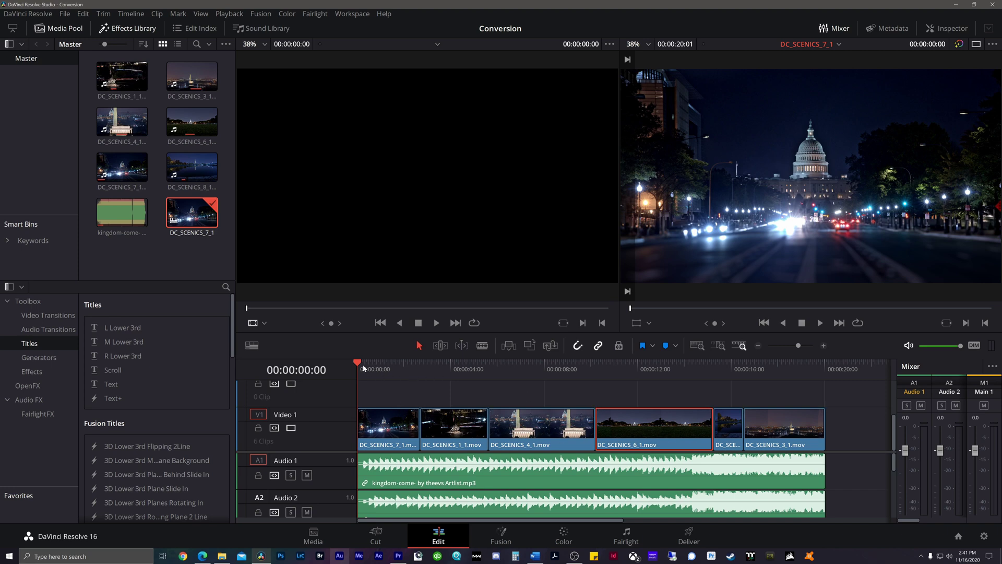
- Play back the timeline, park at 00:00:01:03, and load clip DC_SCENICS_7_1 on the Color page
key("space")
key("Home")
left_click_drag(373, 365, 384, 371)
left_click(404, 431)
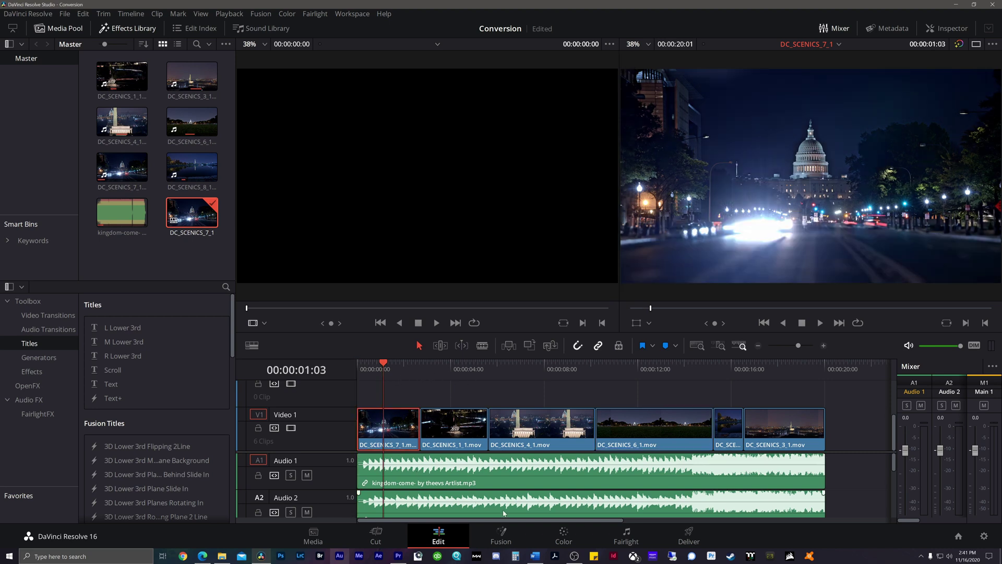
left_click(556, 532)
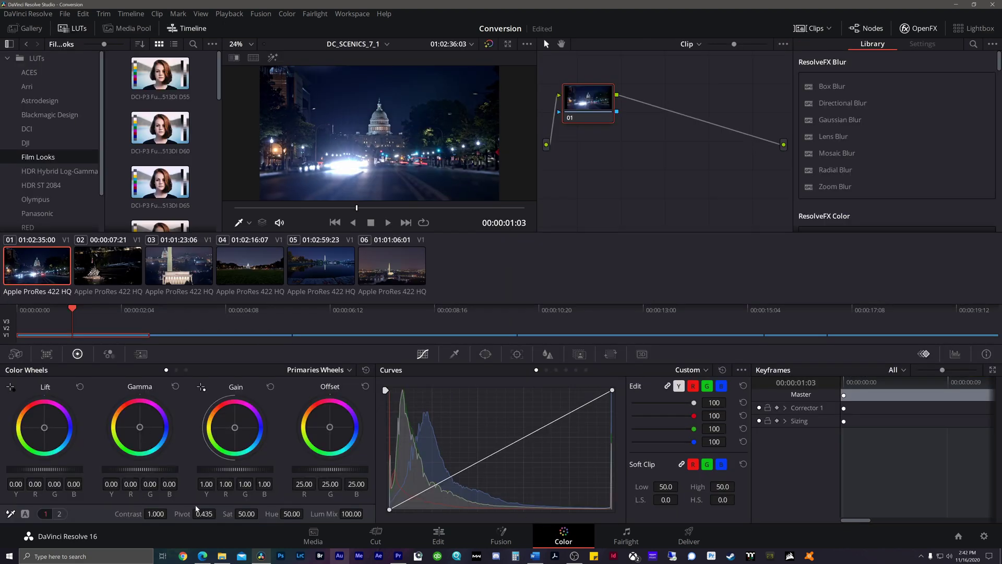
- Grade the Capitol clip with contrast 0.648, hue 87.60 and a raised shadow curve point
left_click_drag(155, 513, 130, 514)
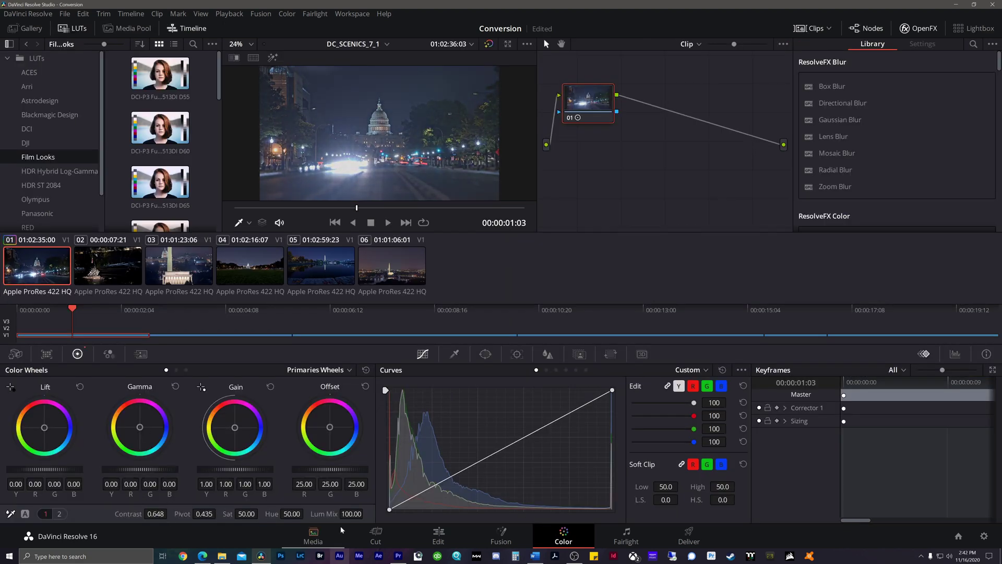
left_click_drag(285, 514, 261, 514)
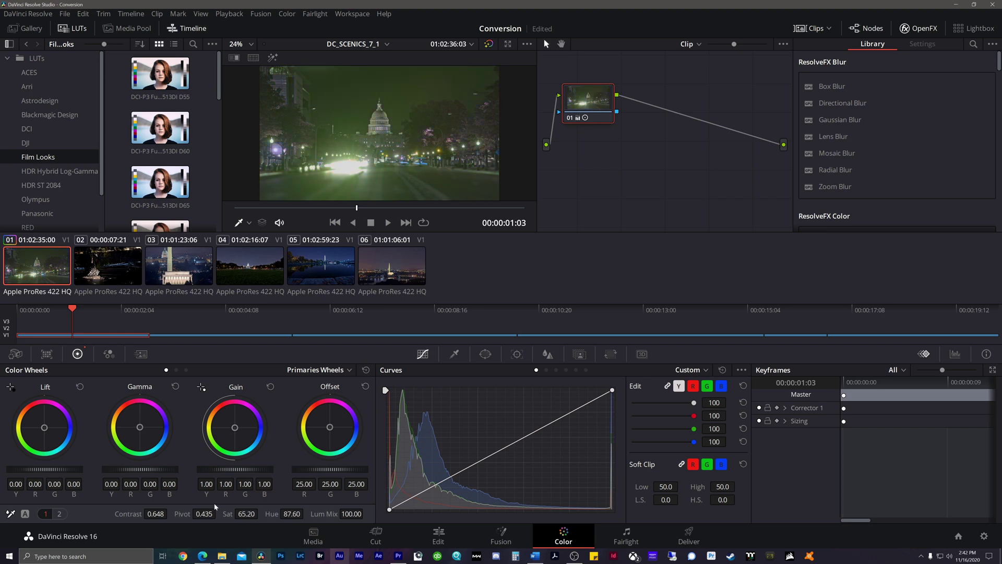
left_click_drag(417, 494, 436, 450)
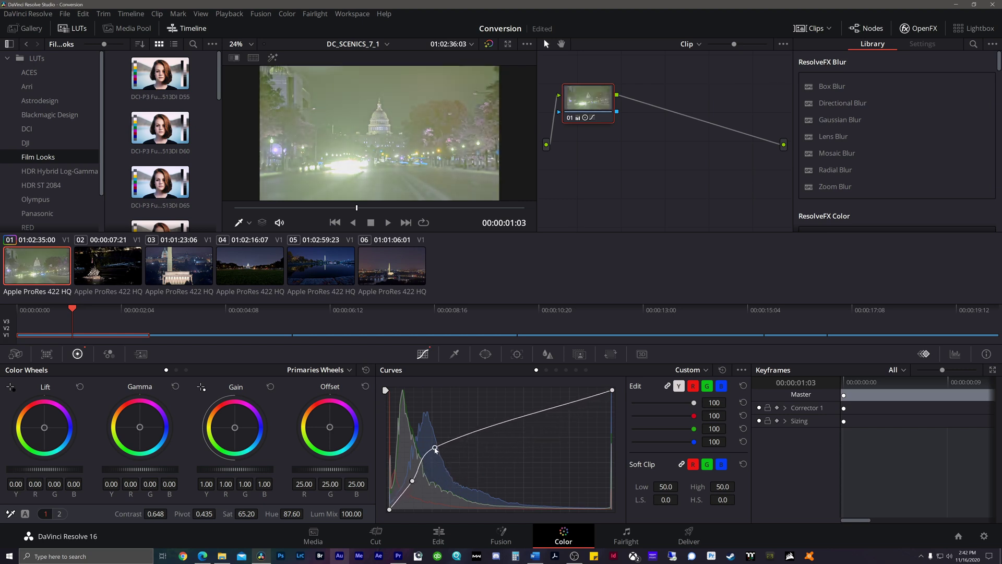
- Grade the Iwo Jima clip with lift 0.11, gain 1.49, lower offset and a steeper curve
left_click(185, 335)
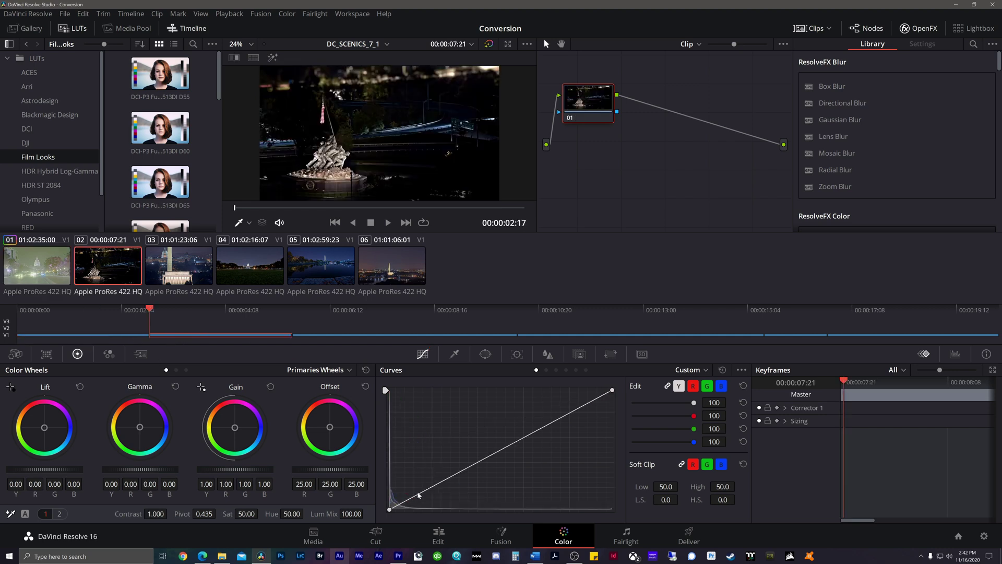
left_click_drag(58, 472, 73, 472)
left_click_drag(204, 470, 246, 470)
left_click_drag(329, 470, 306, 469)
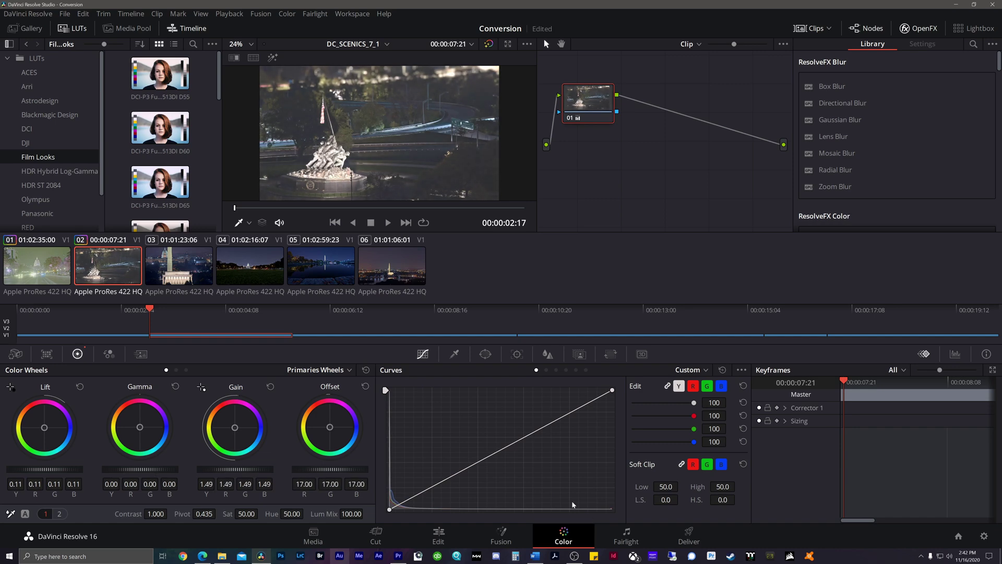
left_click_drag(445, 479, 469, 441)
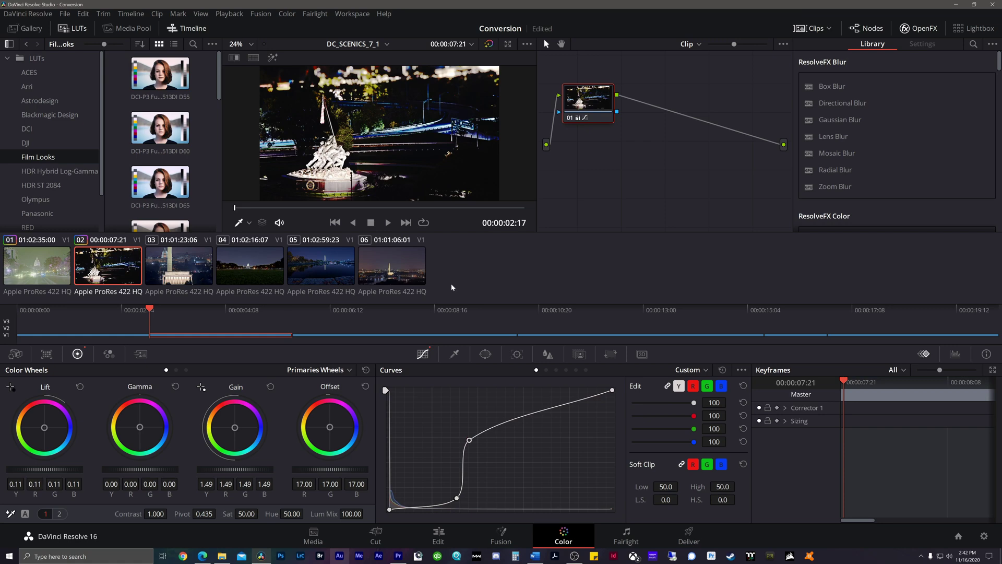
left_click(685, 539)
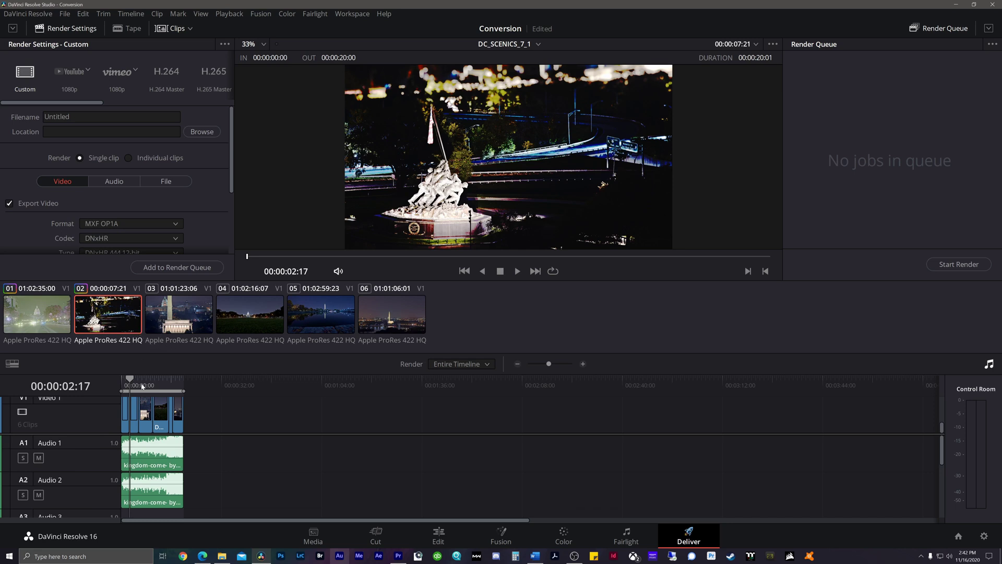
- Apply the Premiere XML render preset and set the render location to E:\Workflow
left_click_drag(130, 381, 122, 384)
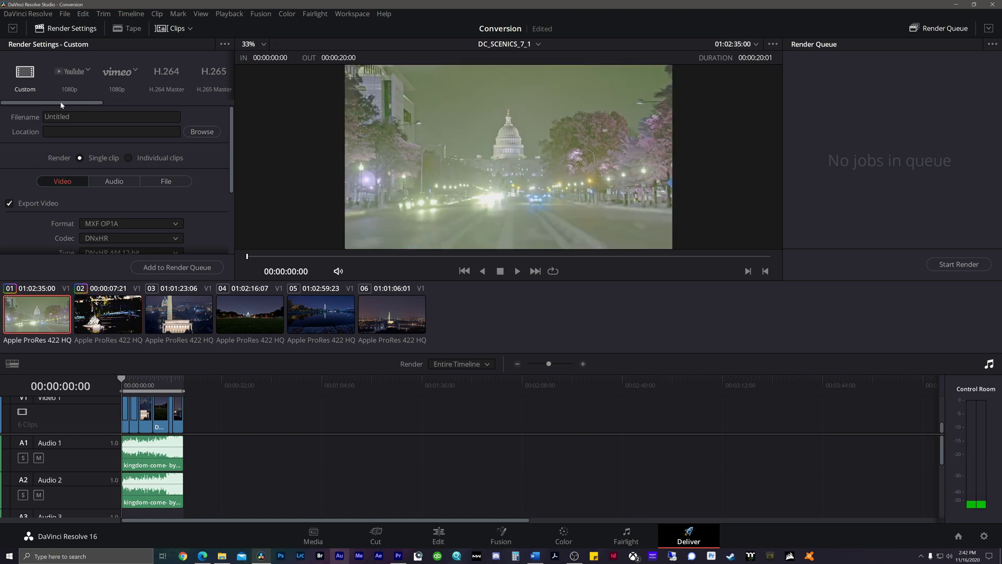
left_click_drag(56, 102, 101, 107)
scroll(117, 89, "down", 5)
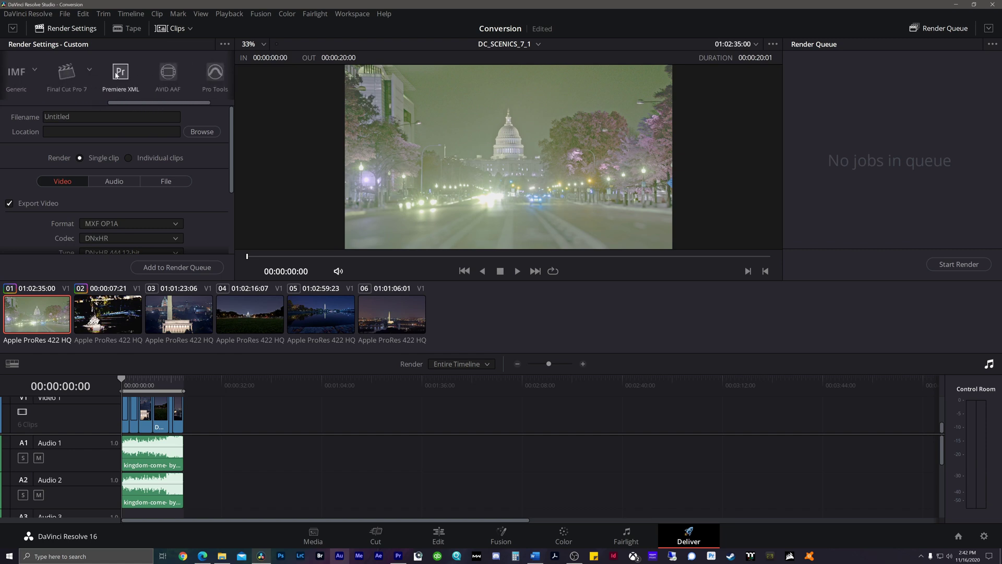
left_click(117, 76)
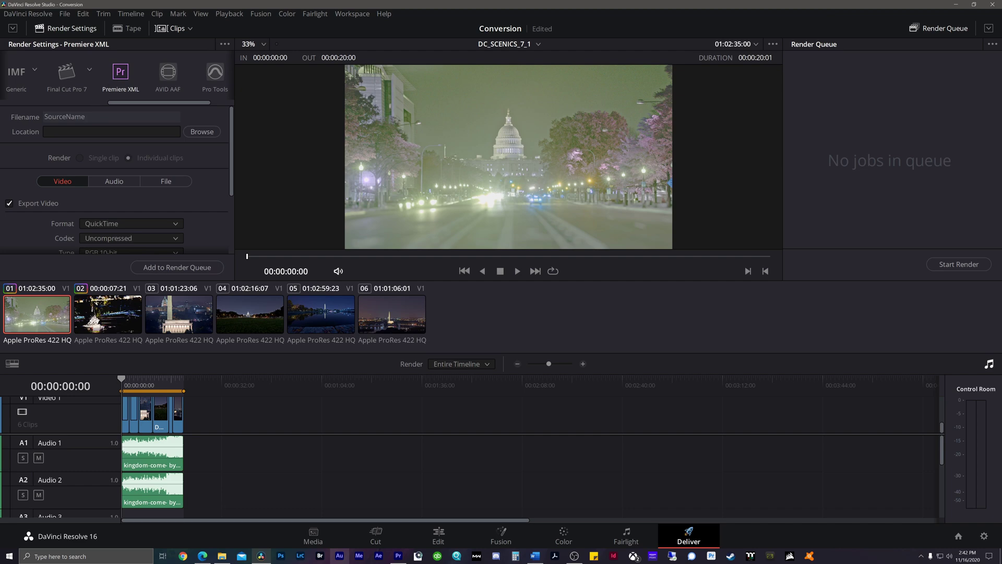
left_click(201, 132)
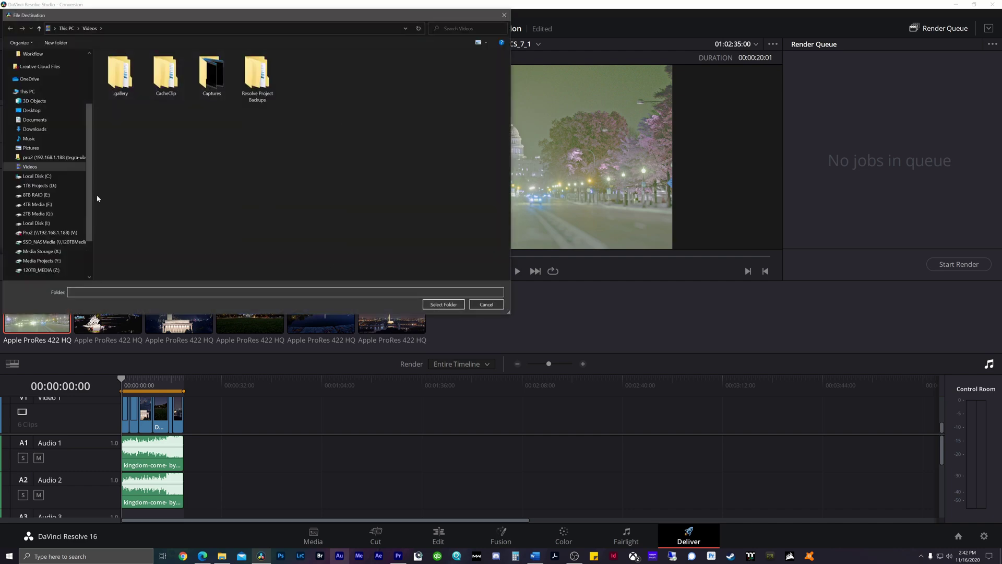
left_click_drag(90, 215, 91, 226)
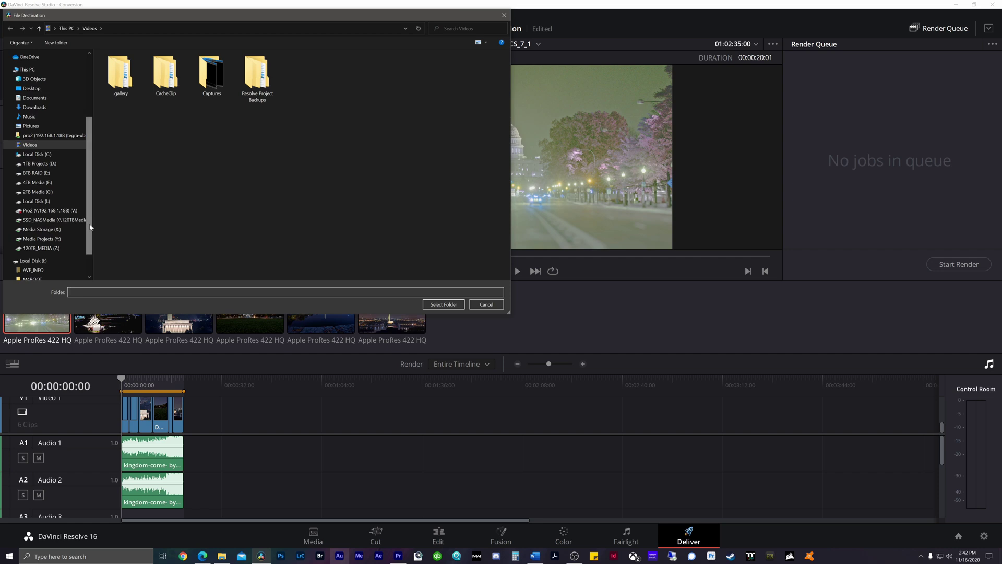
left_click(46, 232)
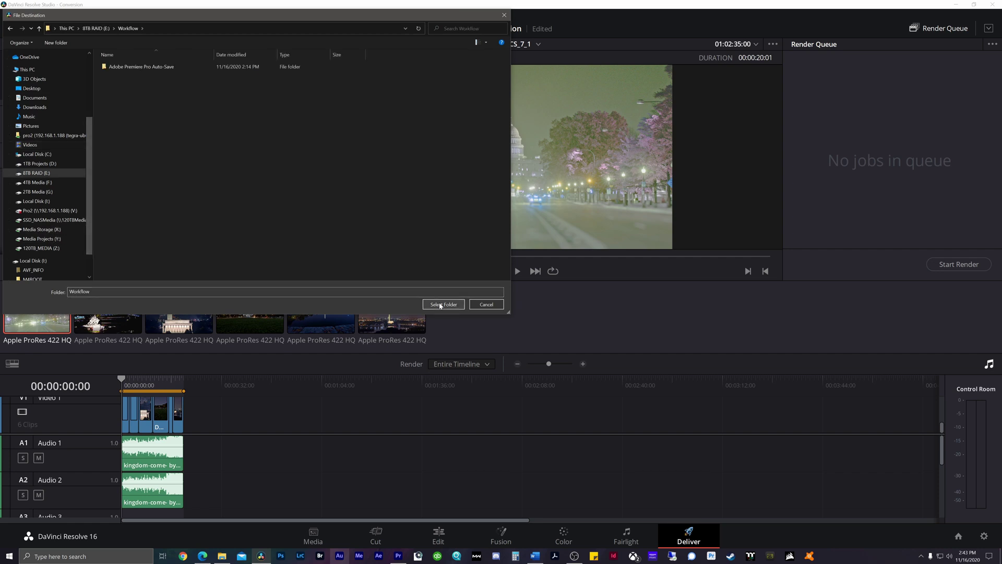
left_click(440, 304)
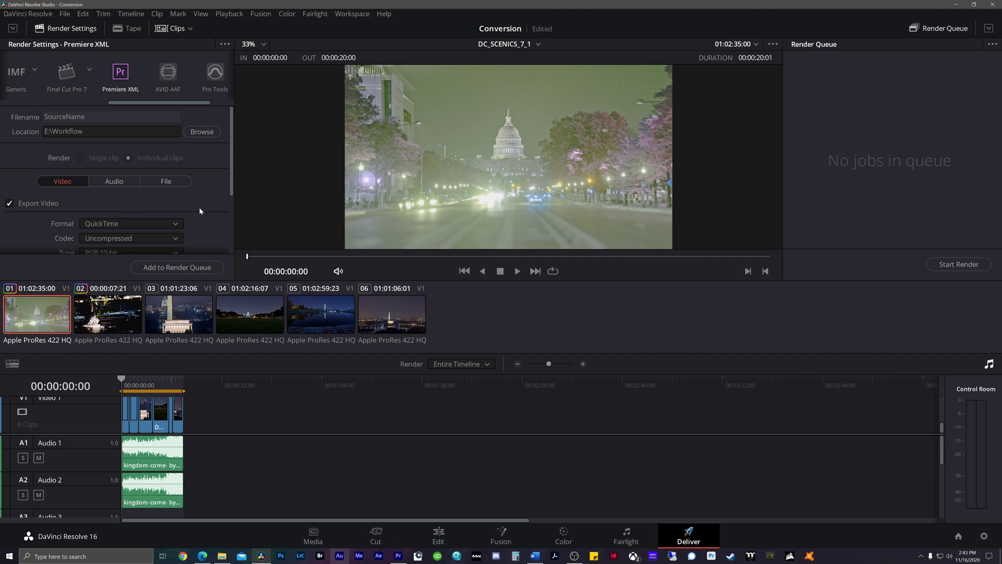
- Keep the video codec as DNxHR with type DNxHR 444 10-bit at 3840 x 2160
scroll(199, 207, "down", 1)
scroll(157, 193, "down", 2)
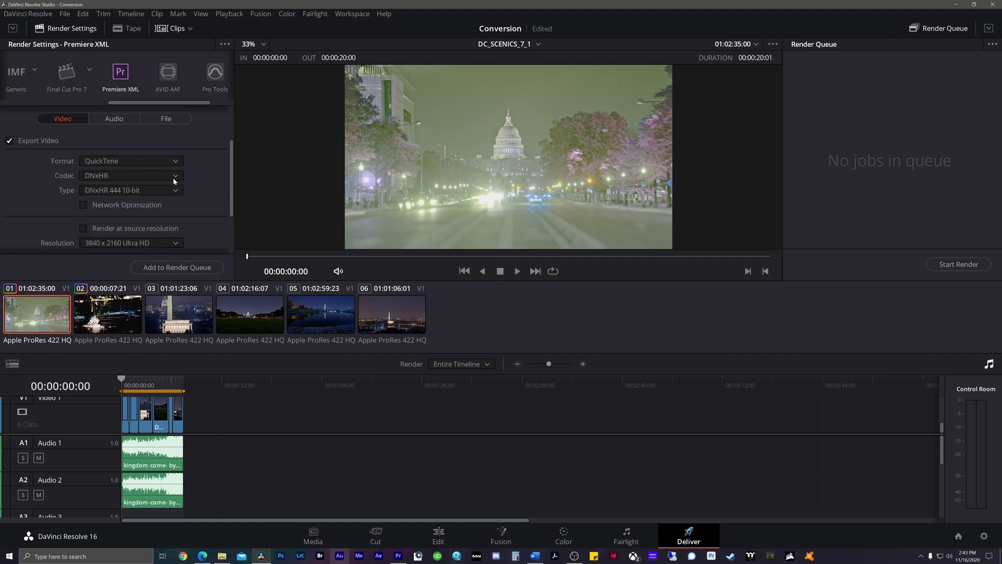
left_click(124, 177)
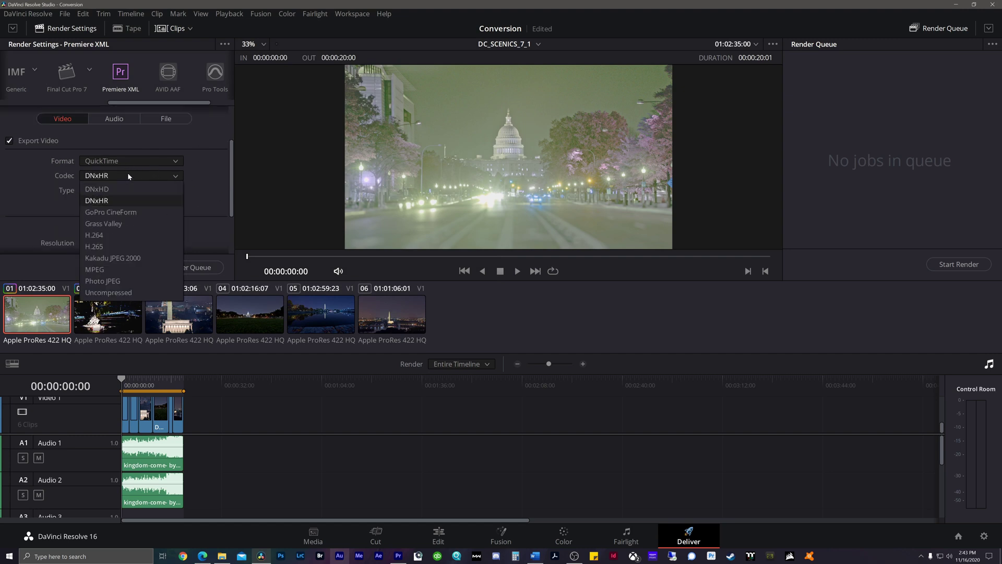
left_click(128, 175)
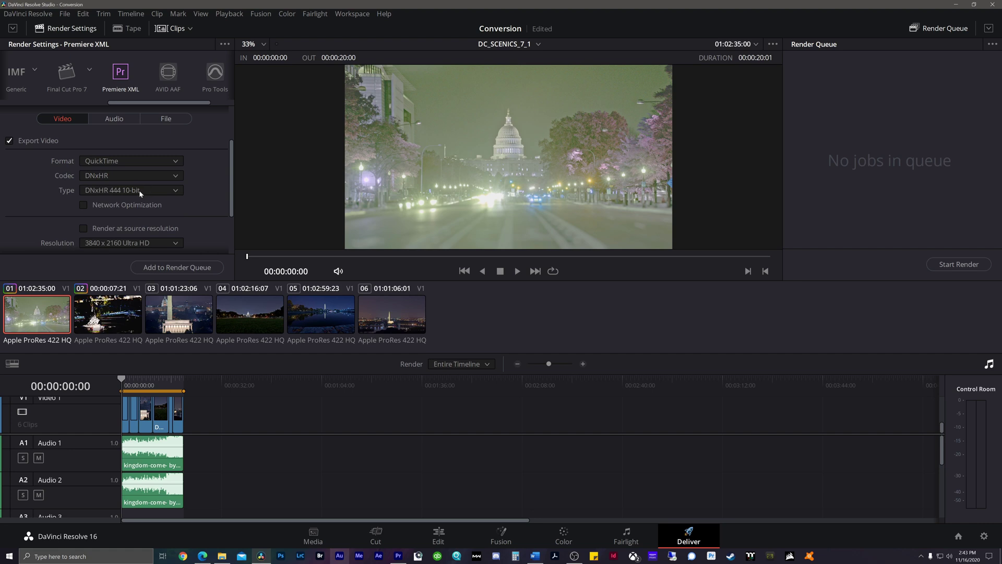
left_click(139, 190)
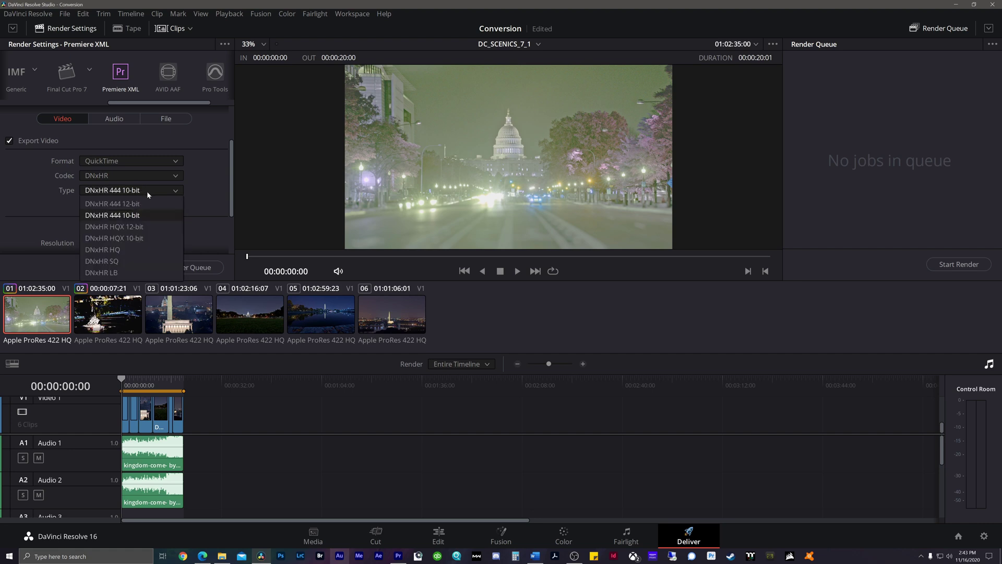
left_click(129, 215)
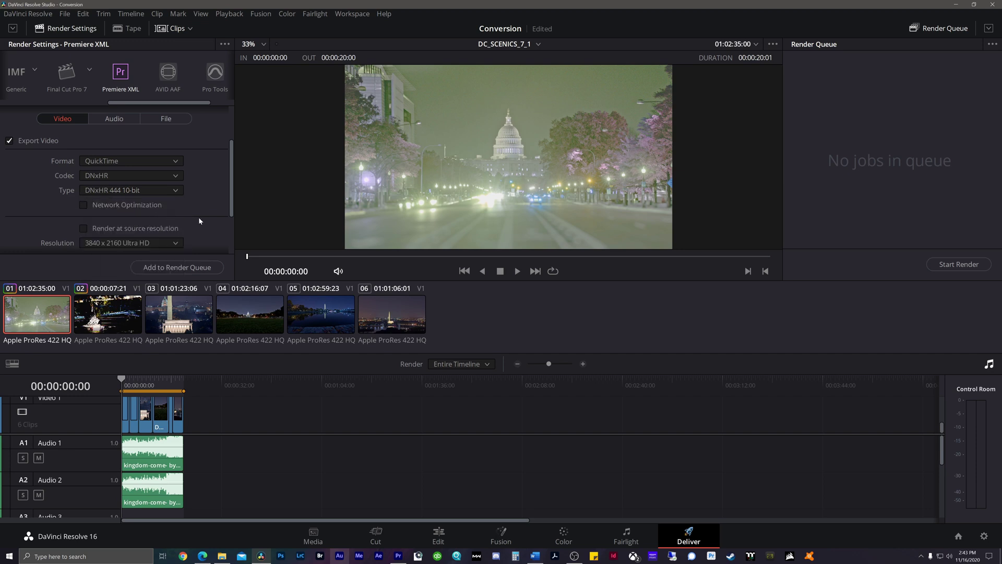
scroll(230, 199, "down", 3)
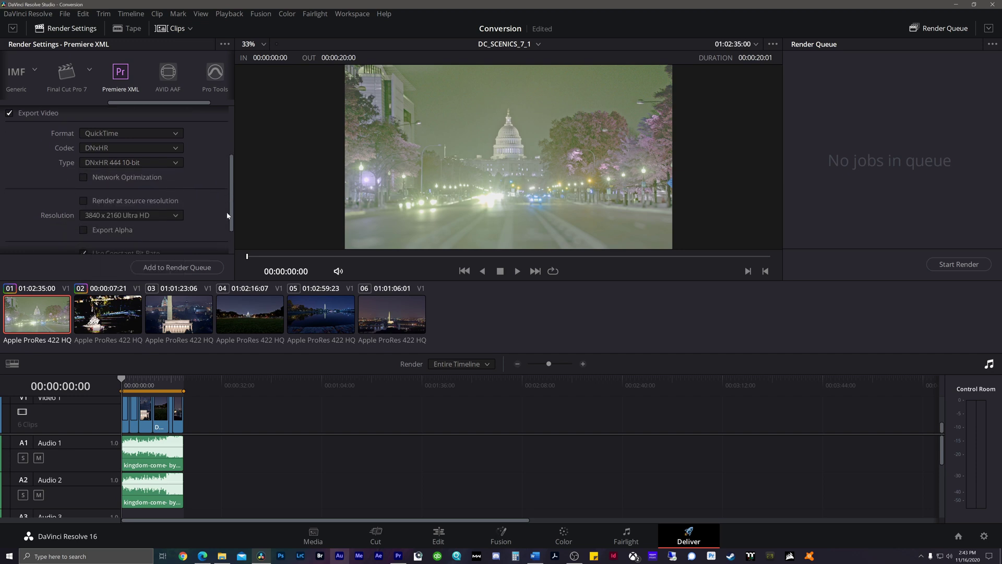
- Queue the DC_SCENICS_7_1 timeline as Job 1 and render it to E:\Workflow
left_click(174, 268)
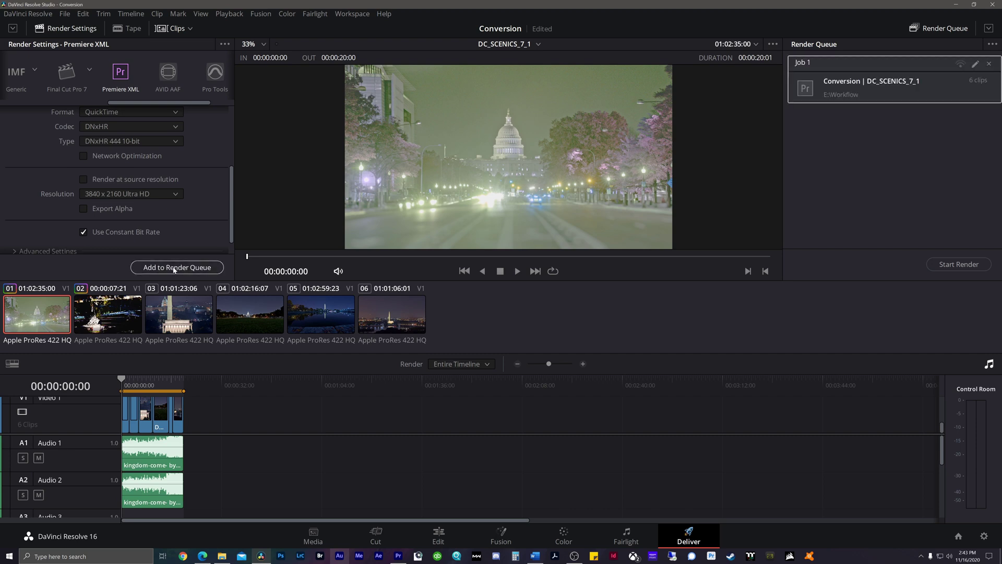
left_click(947, 267)
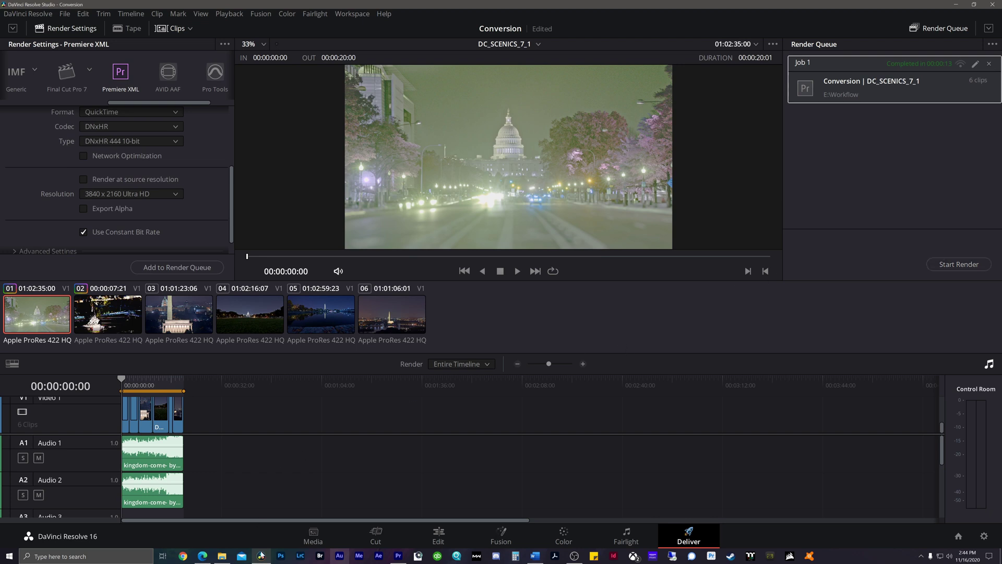
- In Premiere, import the Resolve-exported DC_SCENICS_7_1 XML from E:\Workflow into the project
left_click(397, 557)
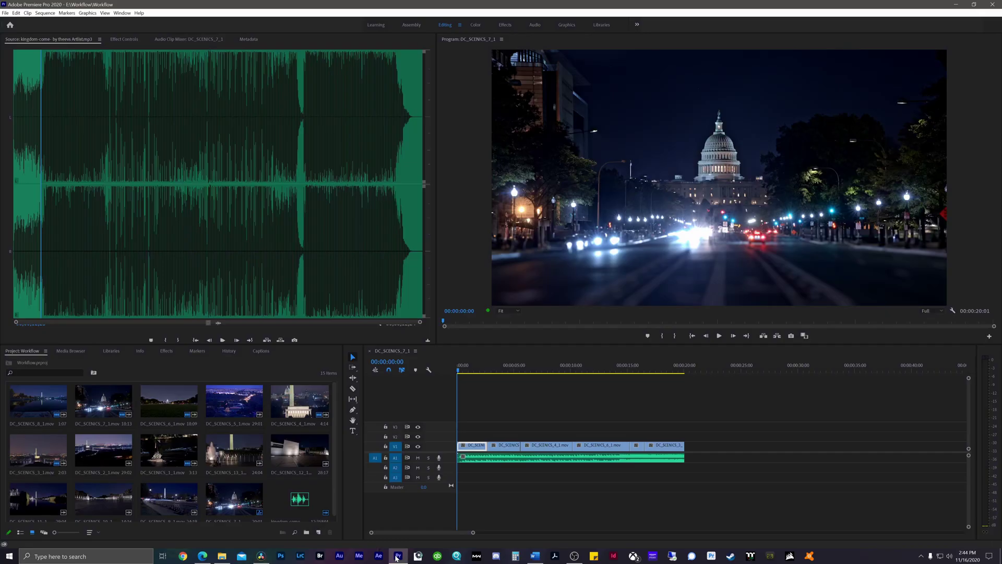
left_click(464, 416)
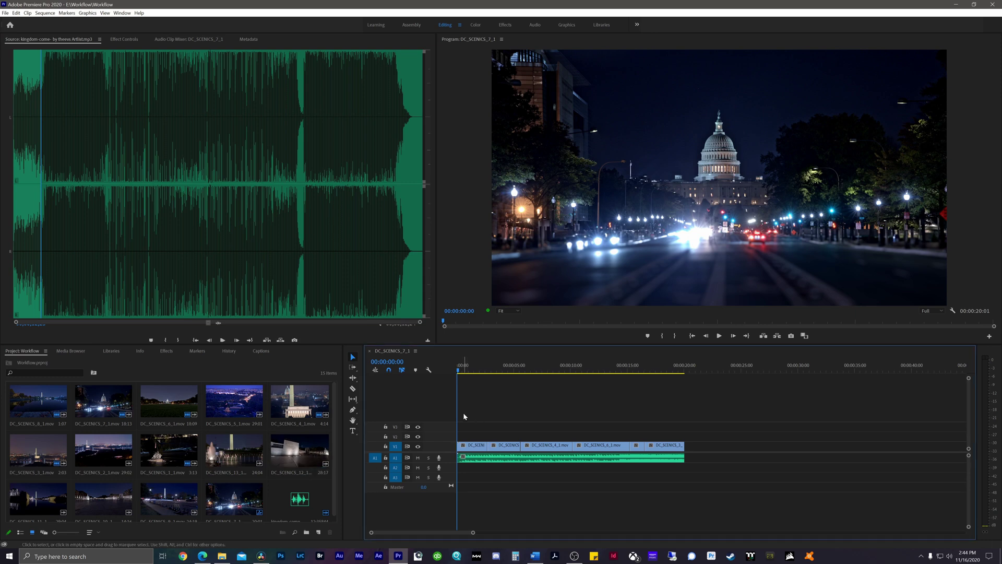
left_click(6, 14)
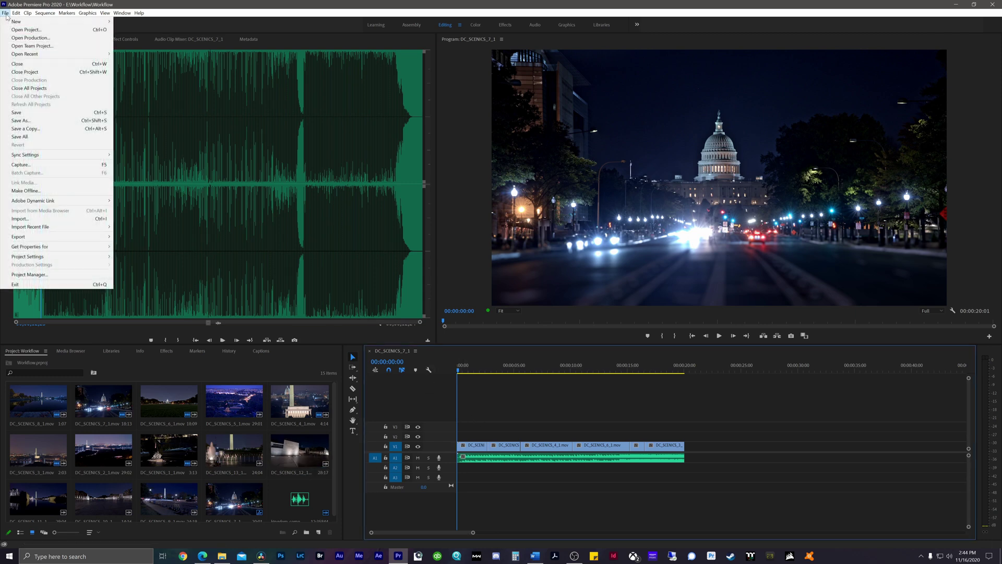
left_click(49, 220)
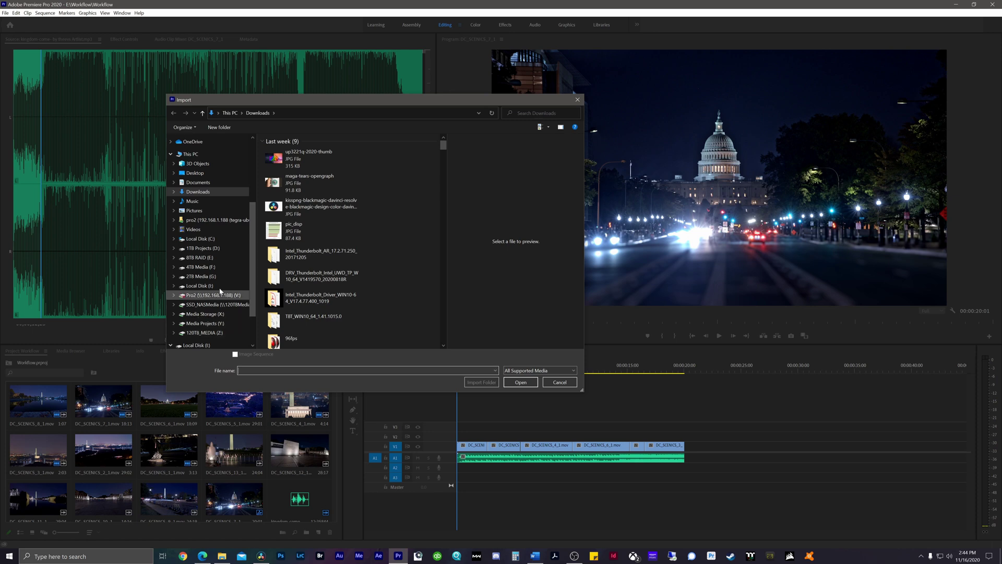
left_click(219, 257)
double_click(290, 215)
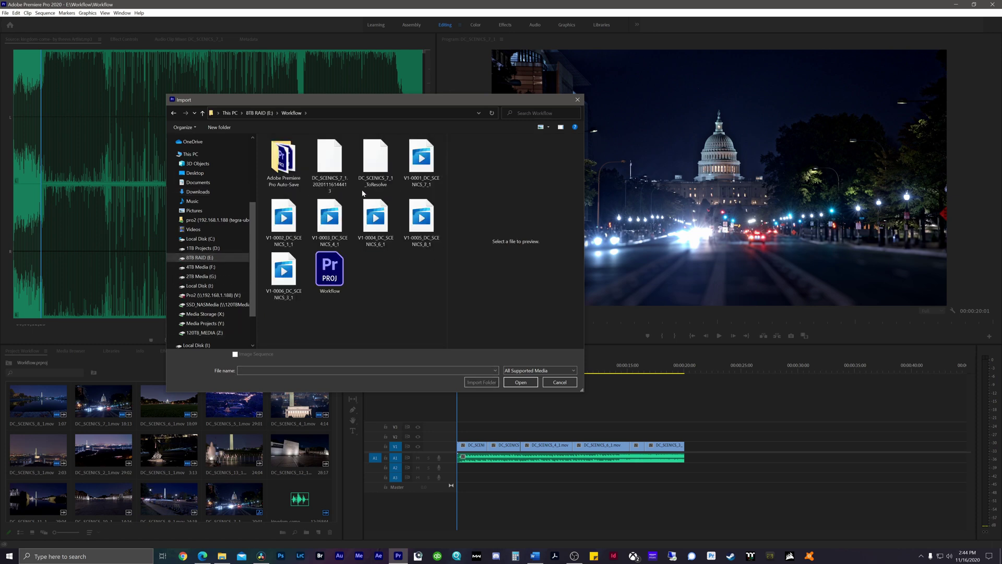
left_click(341, 154)
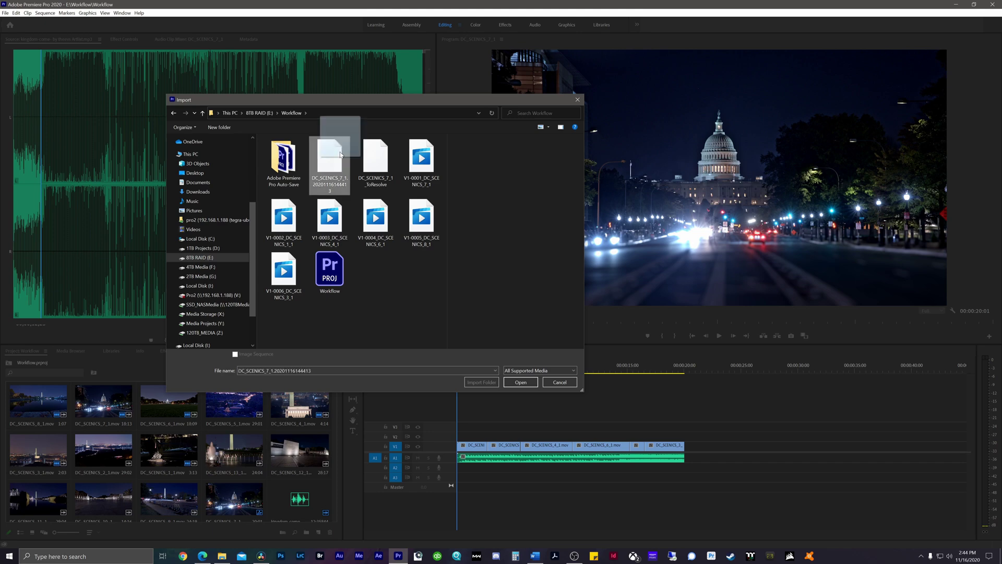
left_click(520, 382)
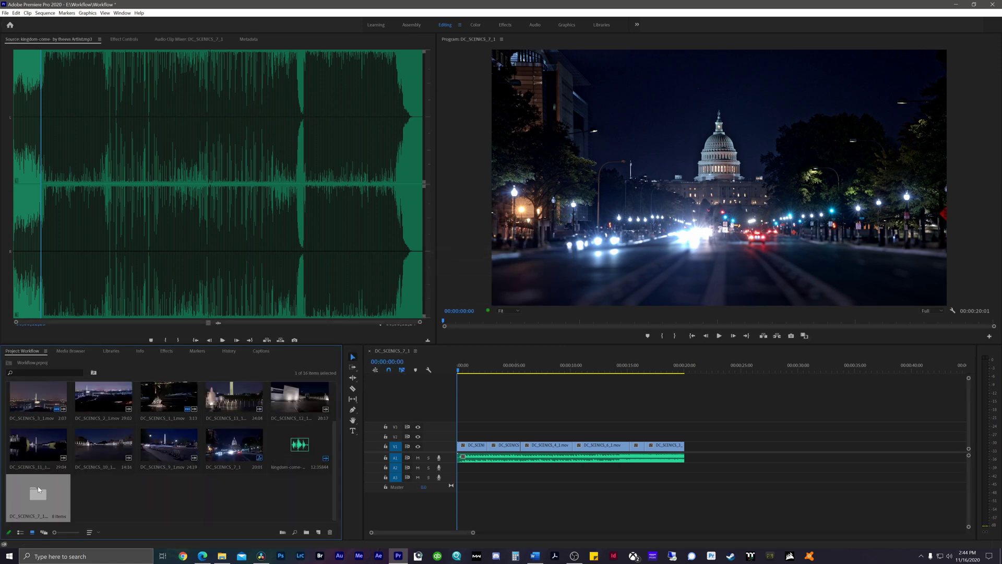
- Open the DC_SCENICS_7_1 (Resolve) sequence and check the Iwo Jima, Lincoln, Capitol and Washington Monument clips
double_click(38, 490)
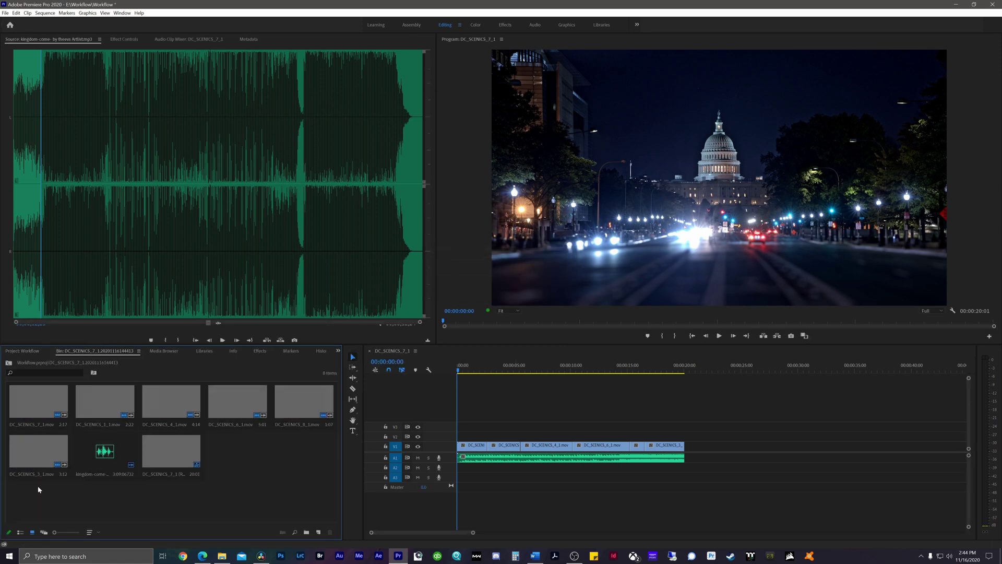
double_click(174, 455)
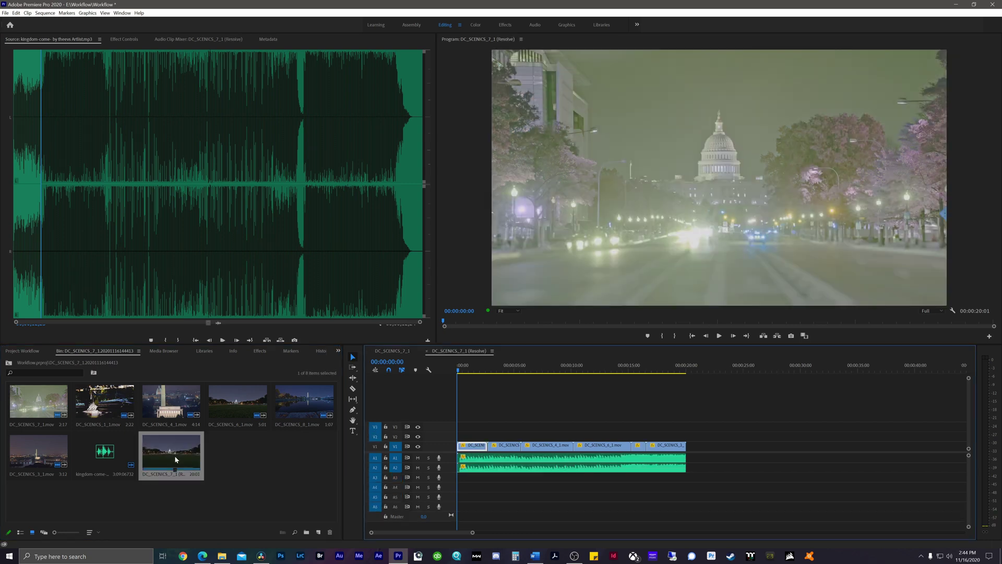
left_click(464, 369)
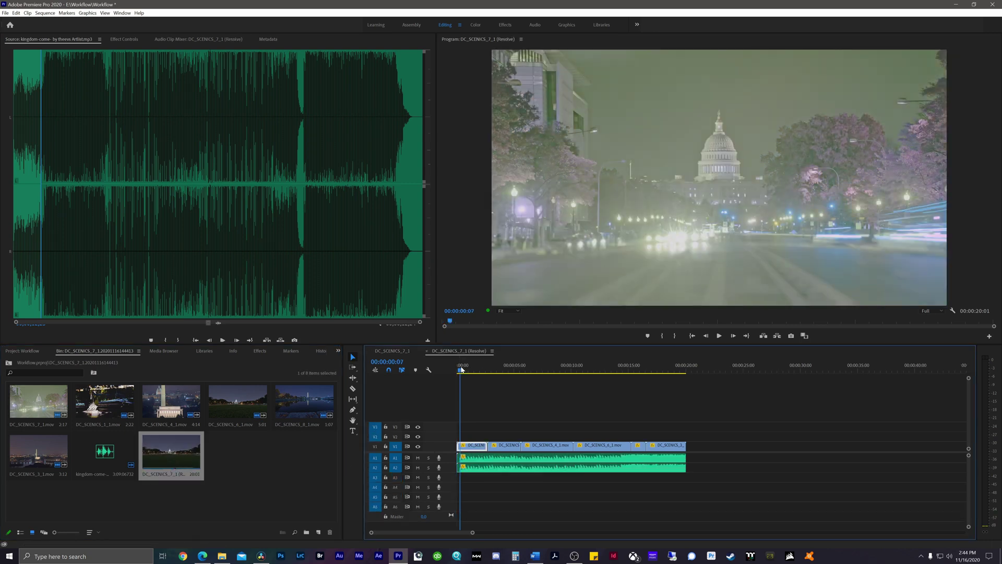
key("Right")
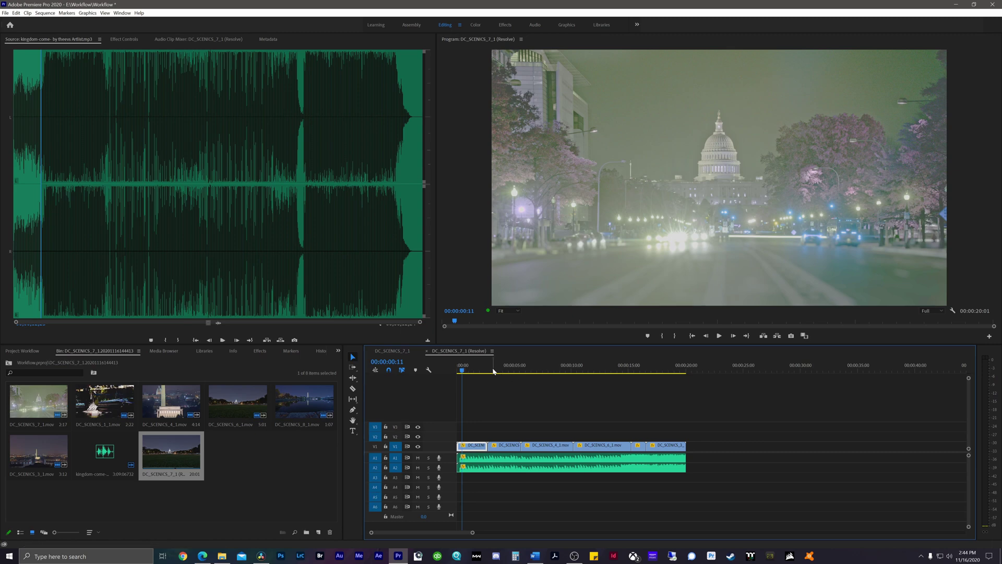
left_click(492, 370)
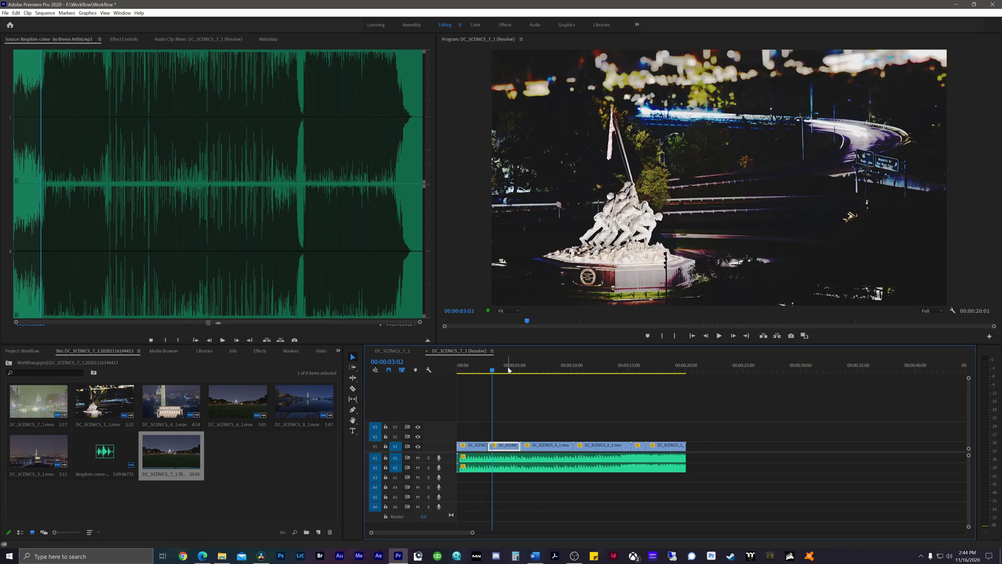
left_click(530, 370)
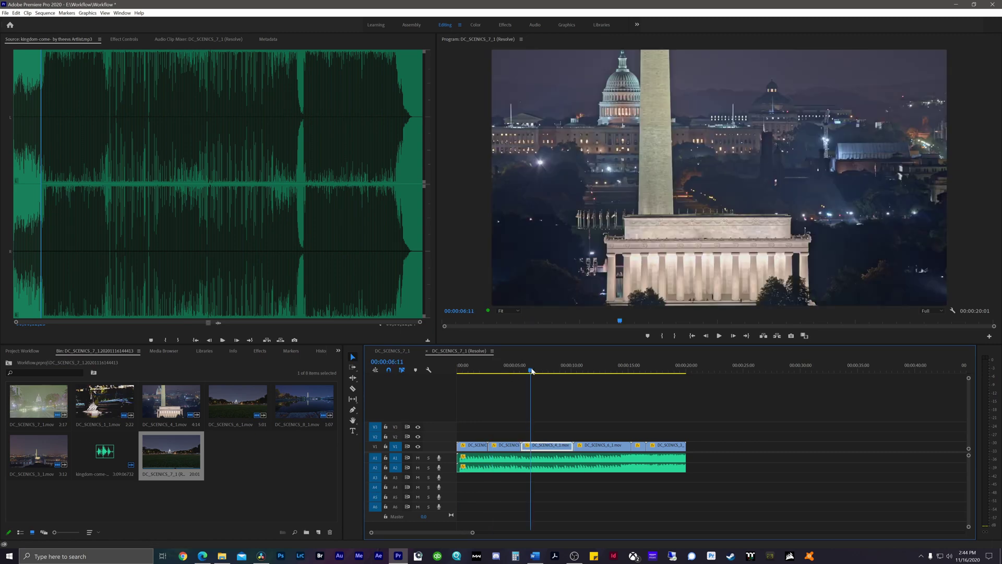
left_click(578, 370)
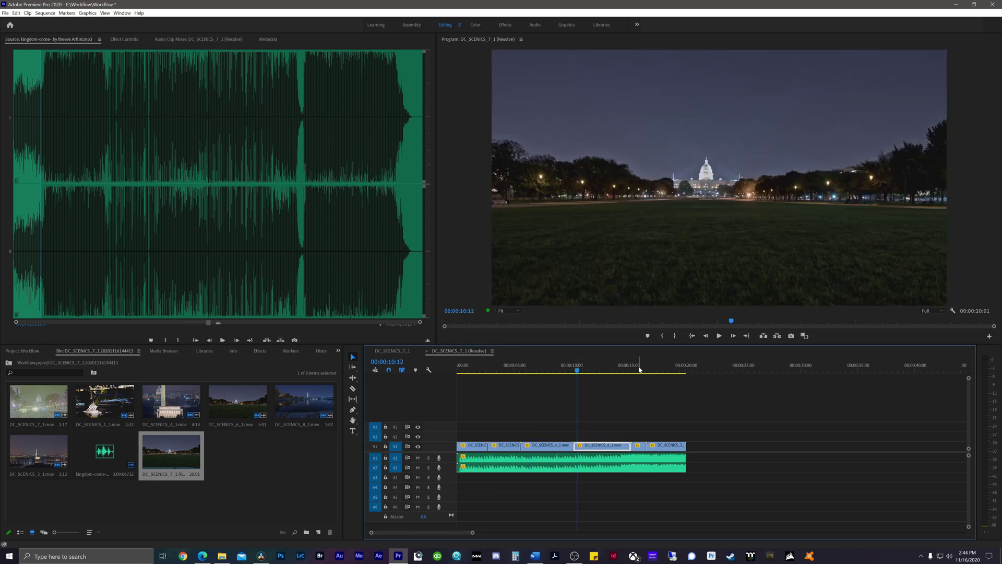
left_click(637, 369)
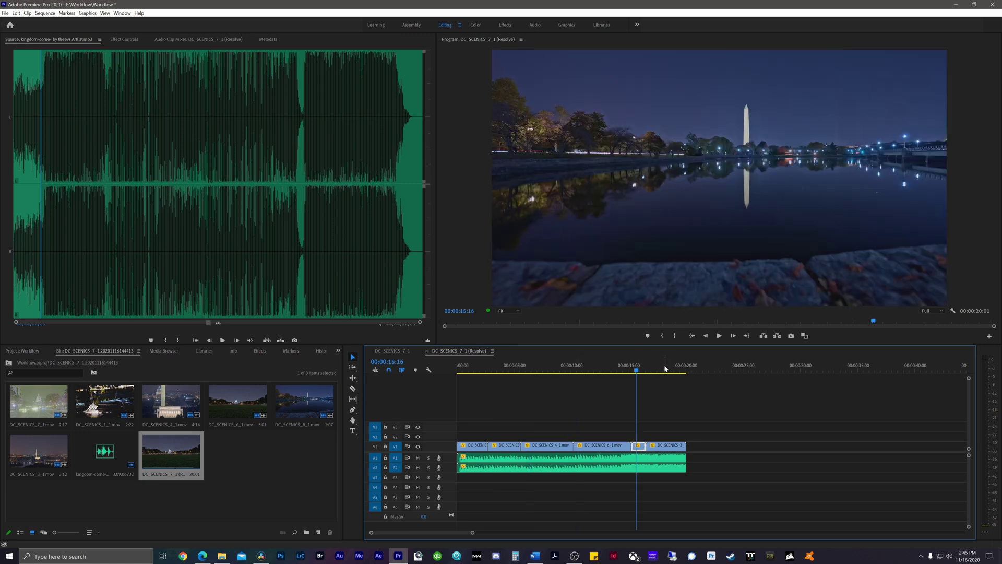